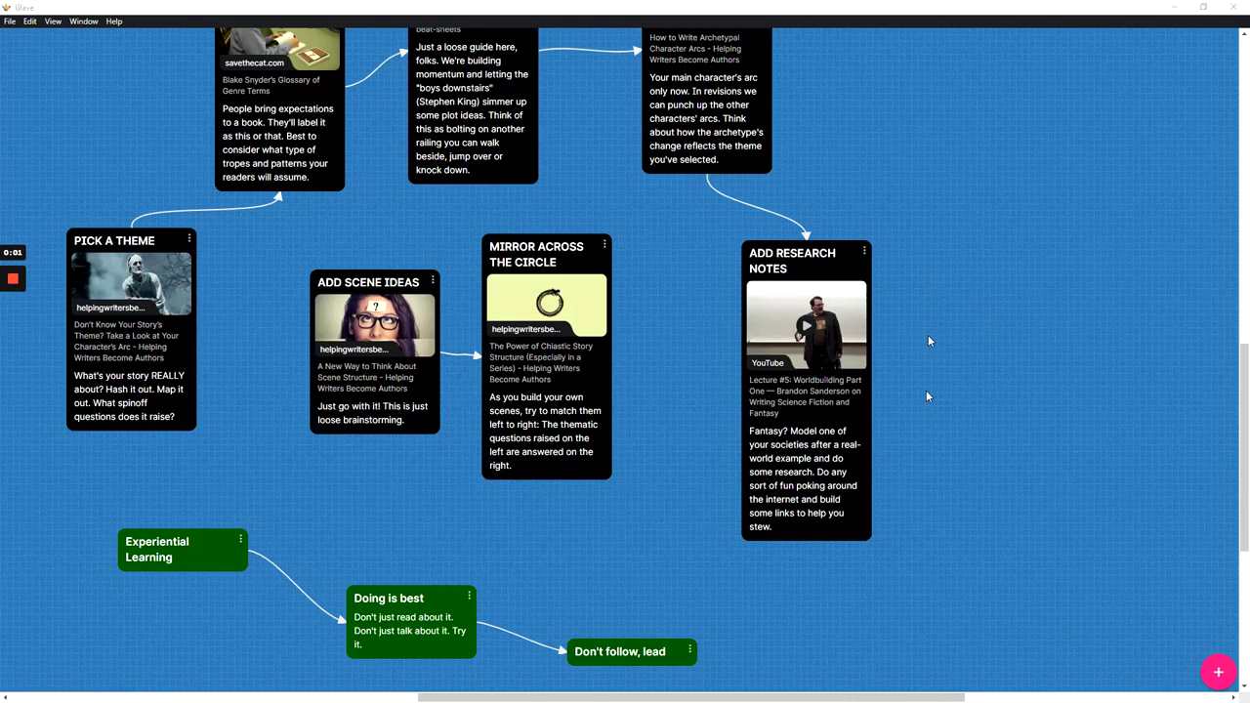
drag(917, 695, 1010, 695)
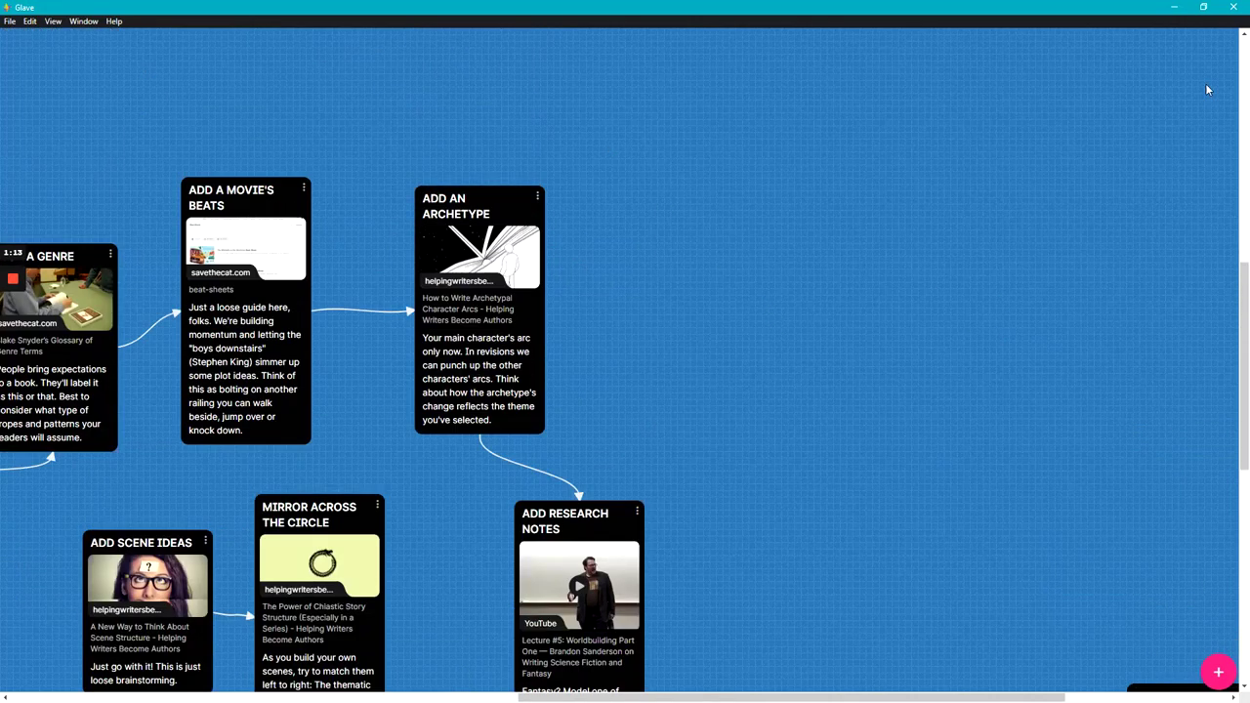
scroll(768, 310, up, 3)
- Pan the board left to show the Need, Go, First Plot Point and Cross the Threshold cards
mouse_move(684, 250)
mouse_down()
mouse_move(234, 266)
mouse_move(79, 322)
mouse_up()
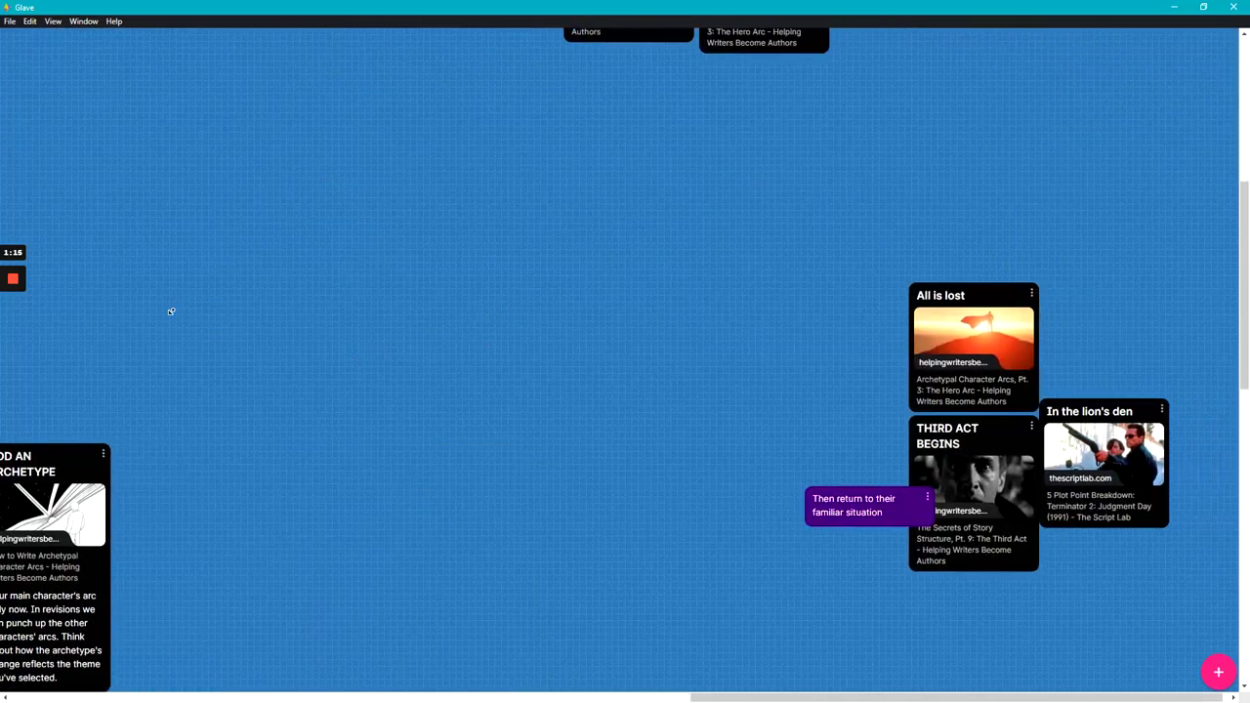
scroll(298, 337, down, 5)
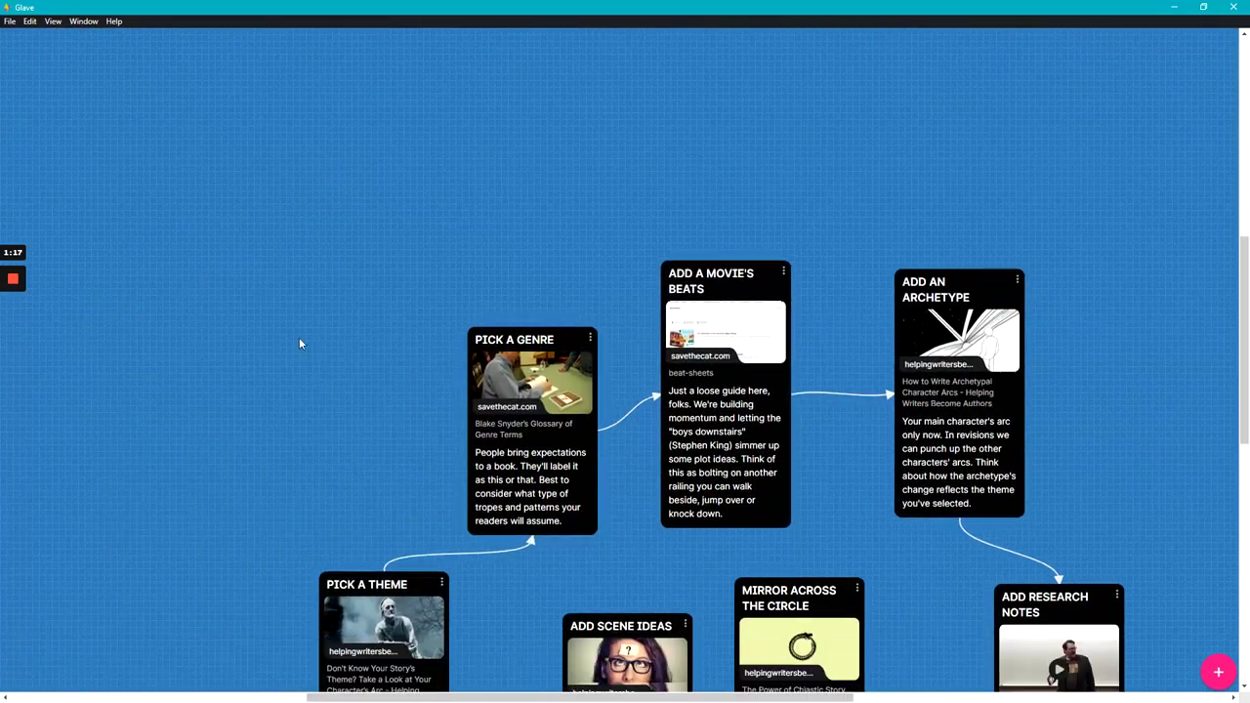
scroll(497, 411, down, 8)
scroll(649, 285, up, 5)
scroll(611, 288, up, 5)
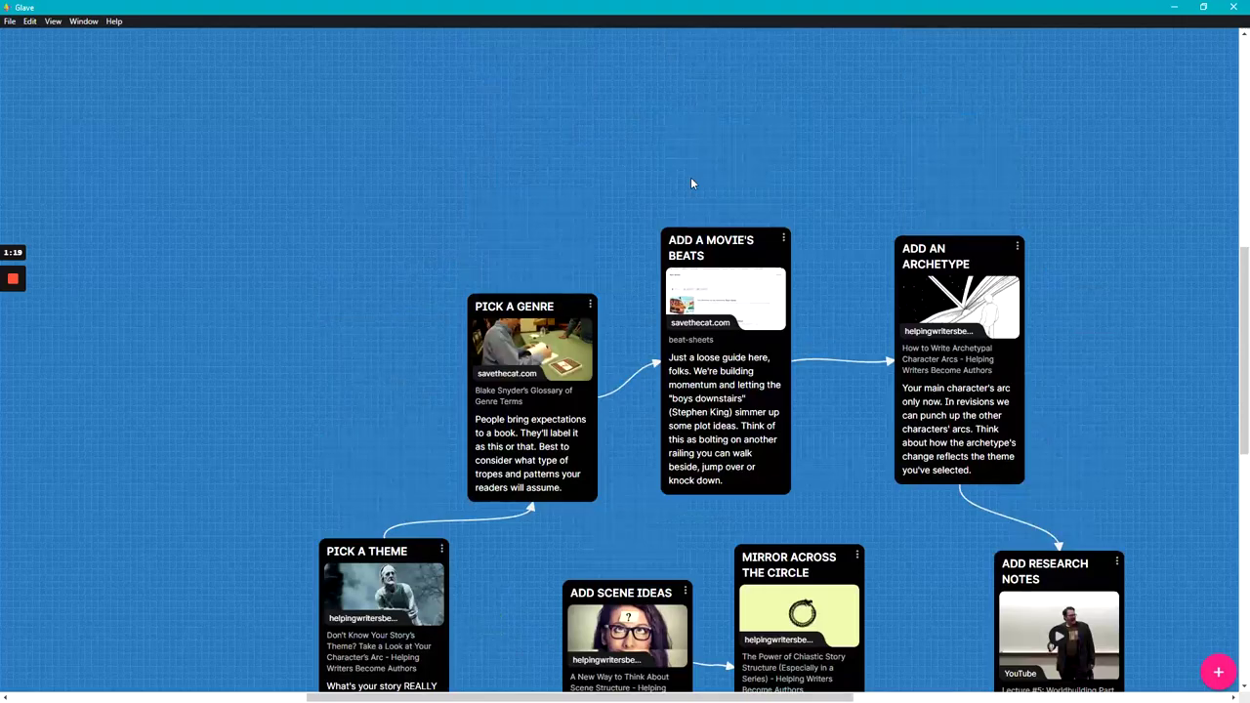
drag(1137, 242, 1119, 303)
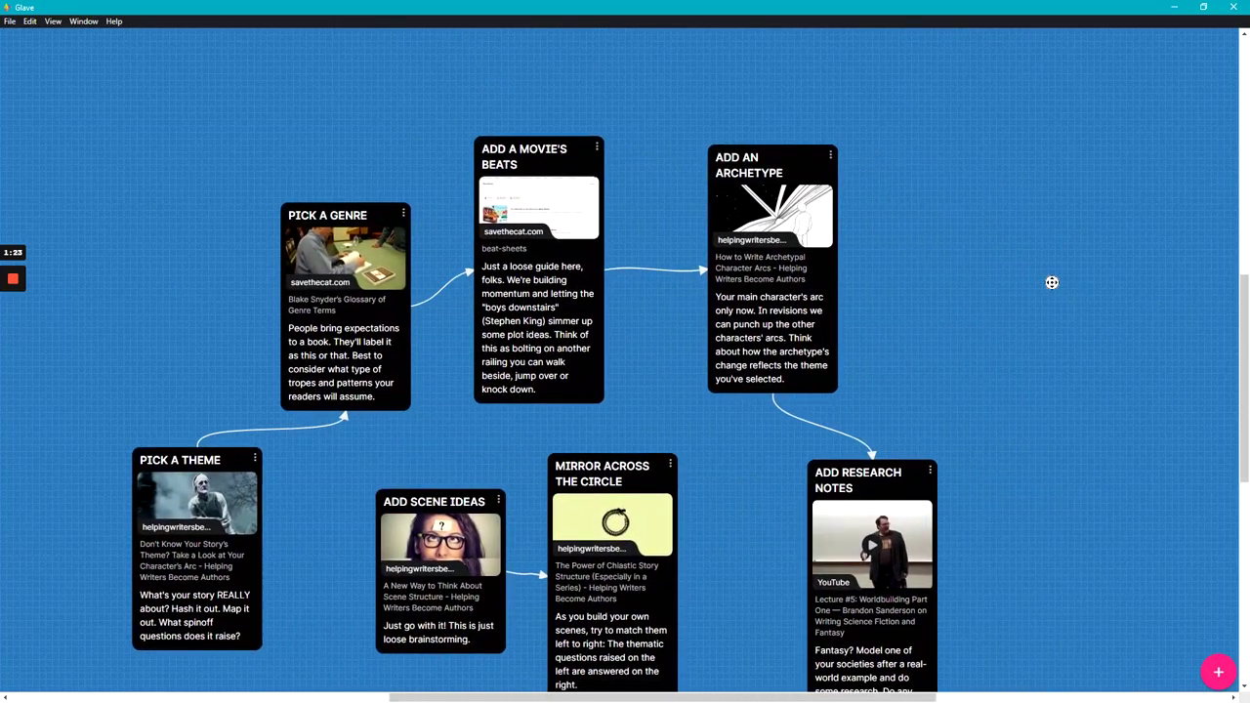
scroll(1071, 286, down, 3)
scroll(1034, 298, down, 2)
scroll(832, 296, down, 4)
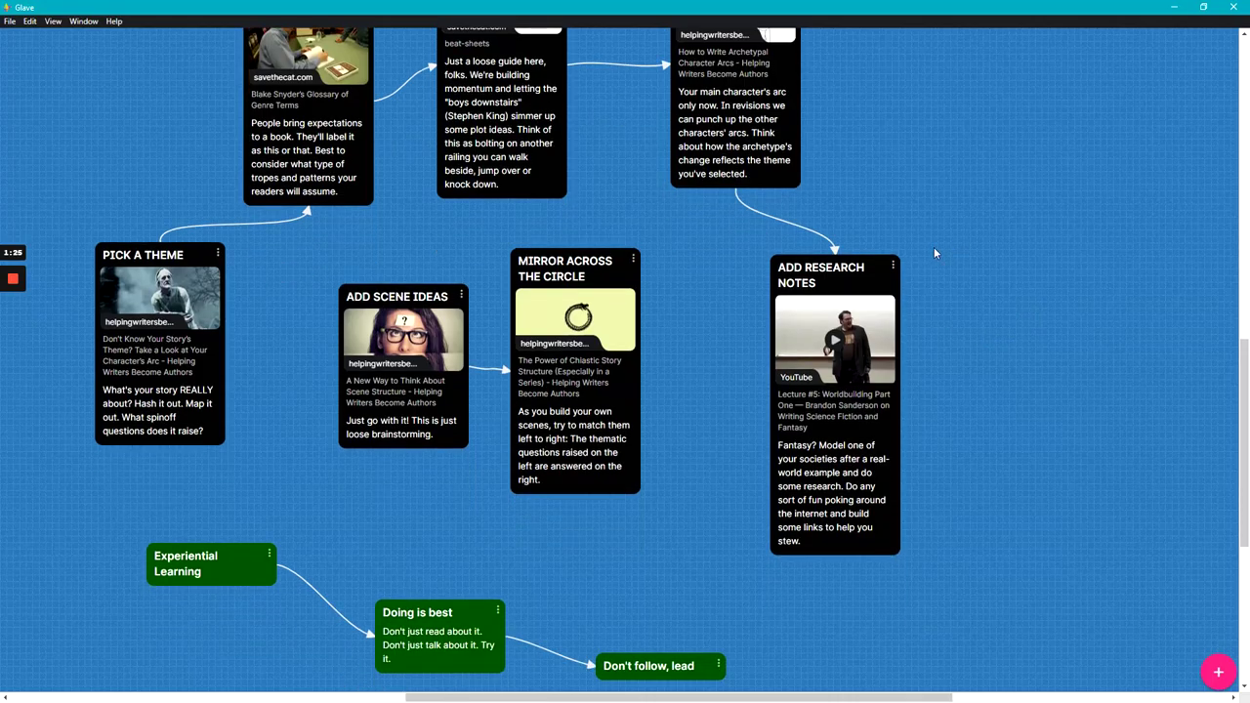
scroll(928, 254, down, 4)
scroll(976, 322, down, 4)
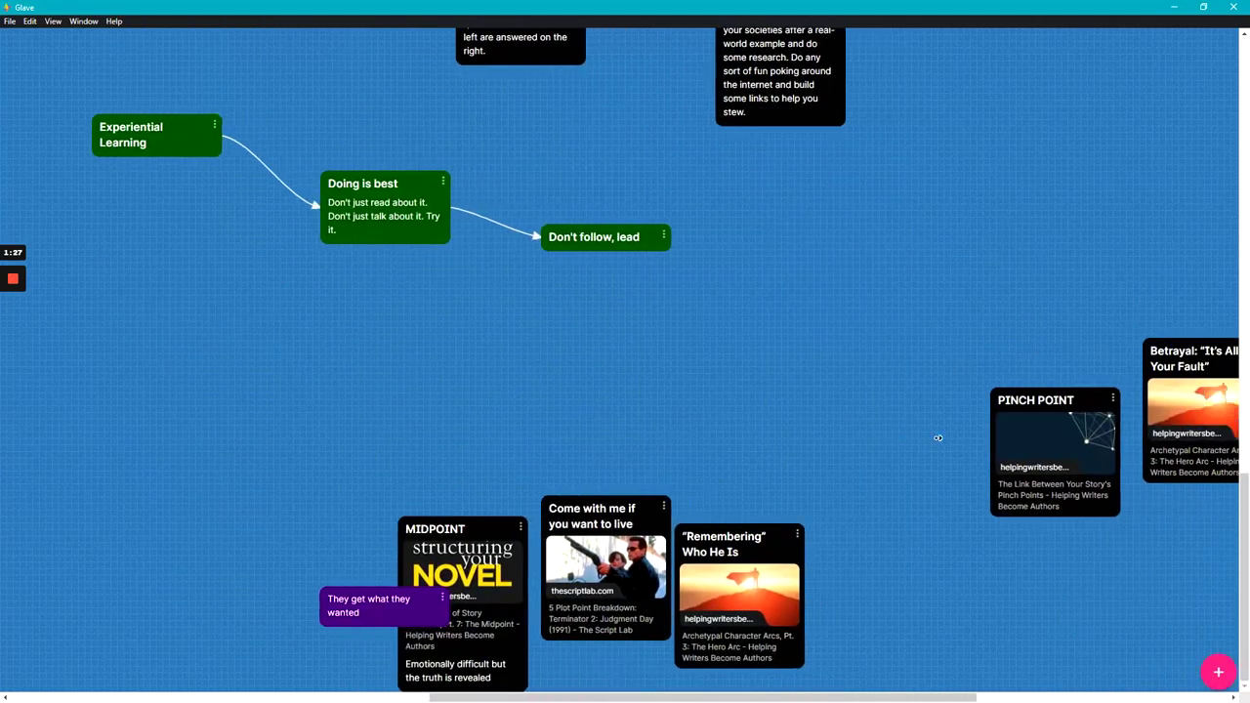
scroll(845, 433, right, 5)
scroll(977, 371, right, 5)
scroll(1073, 332, up, 2)
scroll(1113, 318, up, 5)
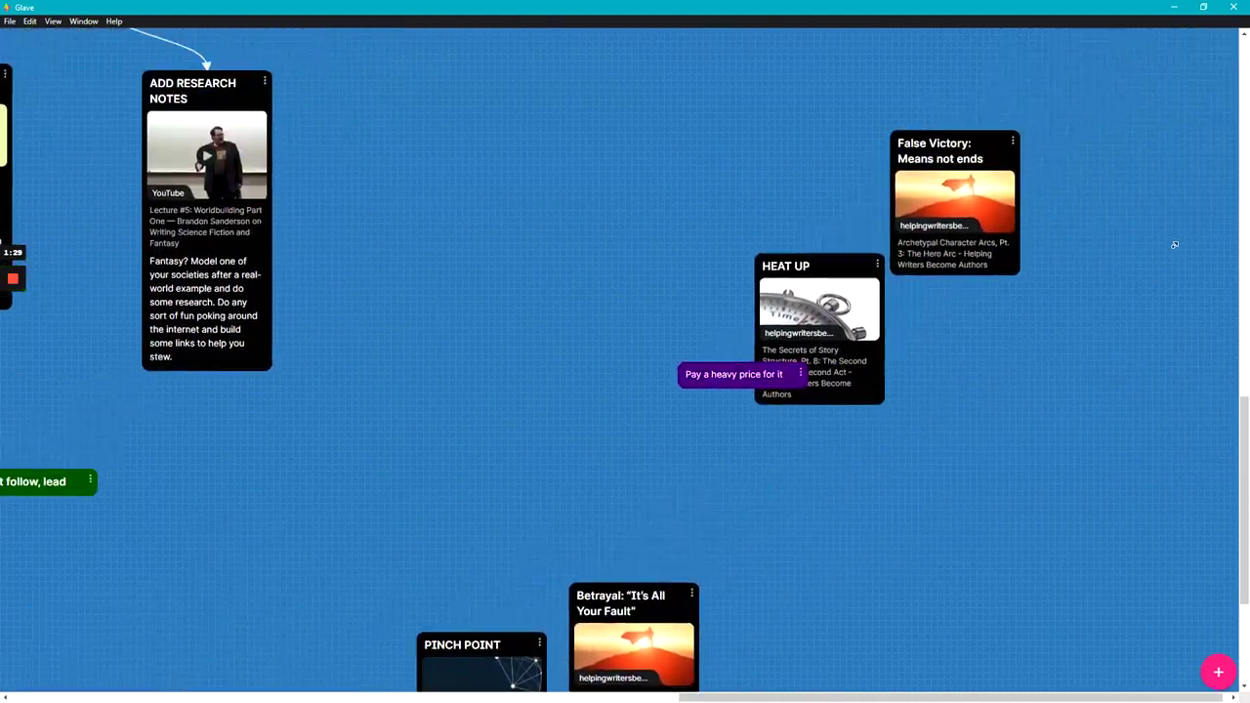
scroll(1074, 244, up, 4)
scroll(1054, 147, up, 2)
scroll(1010, 121, up, 3)
scroll(1011, 122, left, 4)
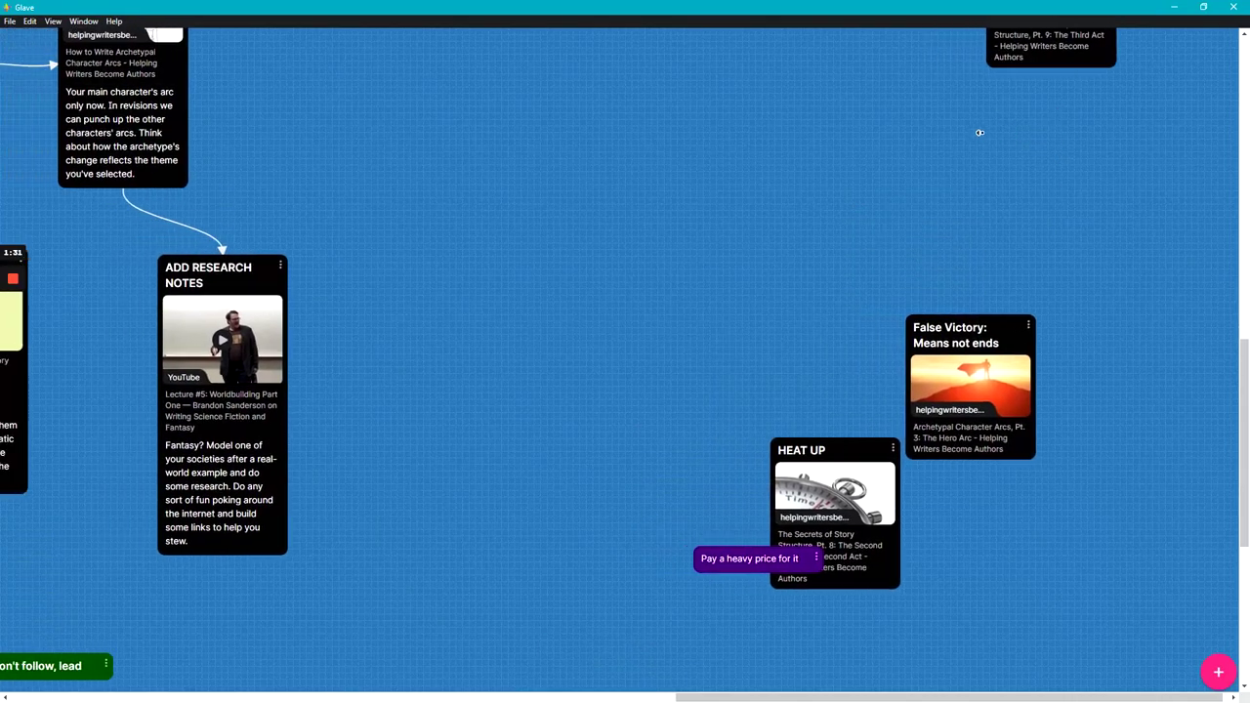
scroll(1016, 127, left, 4)
scroll(1023, 144, left, 2)
scroll(1038, 140, up, 5)
scroll(878, 156, up, 2)
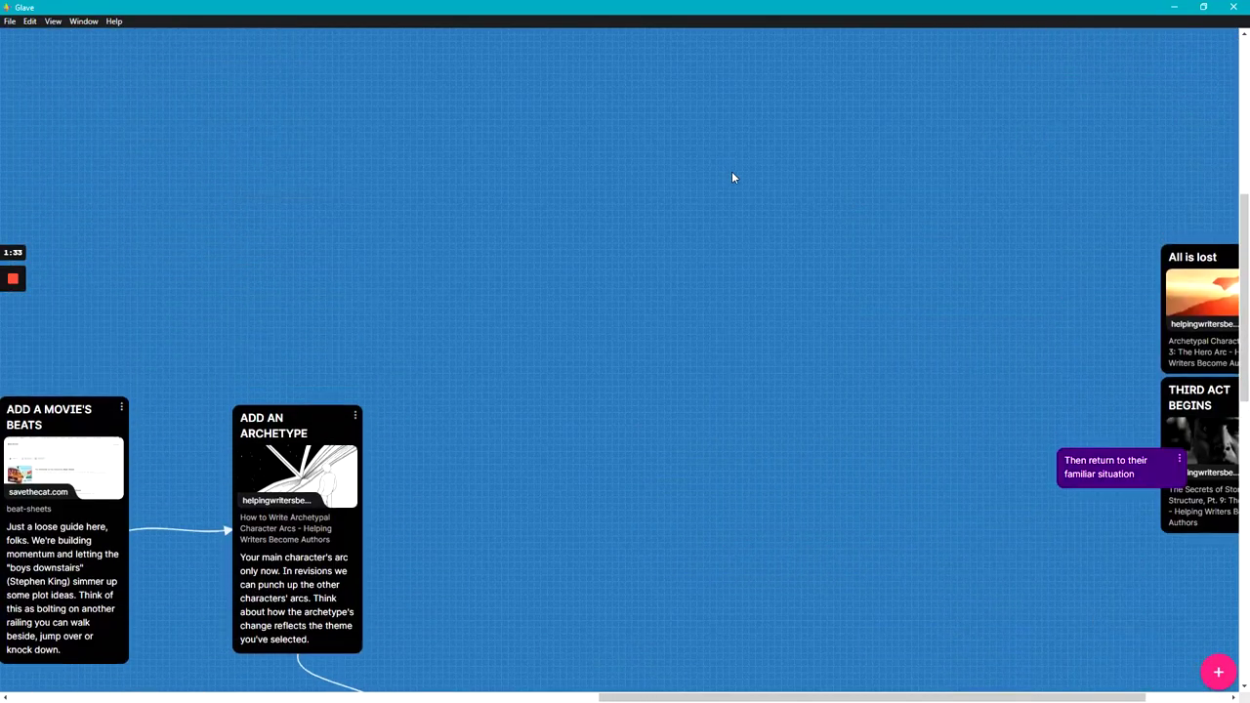
scroll(683, 244, down, 4)
scroll(586, 293, down, 5)
scroll(668, 343, up, 5)
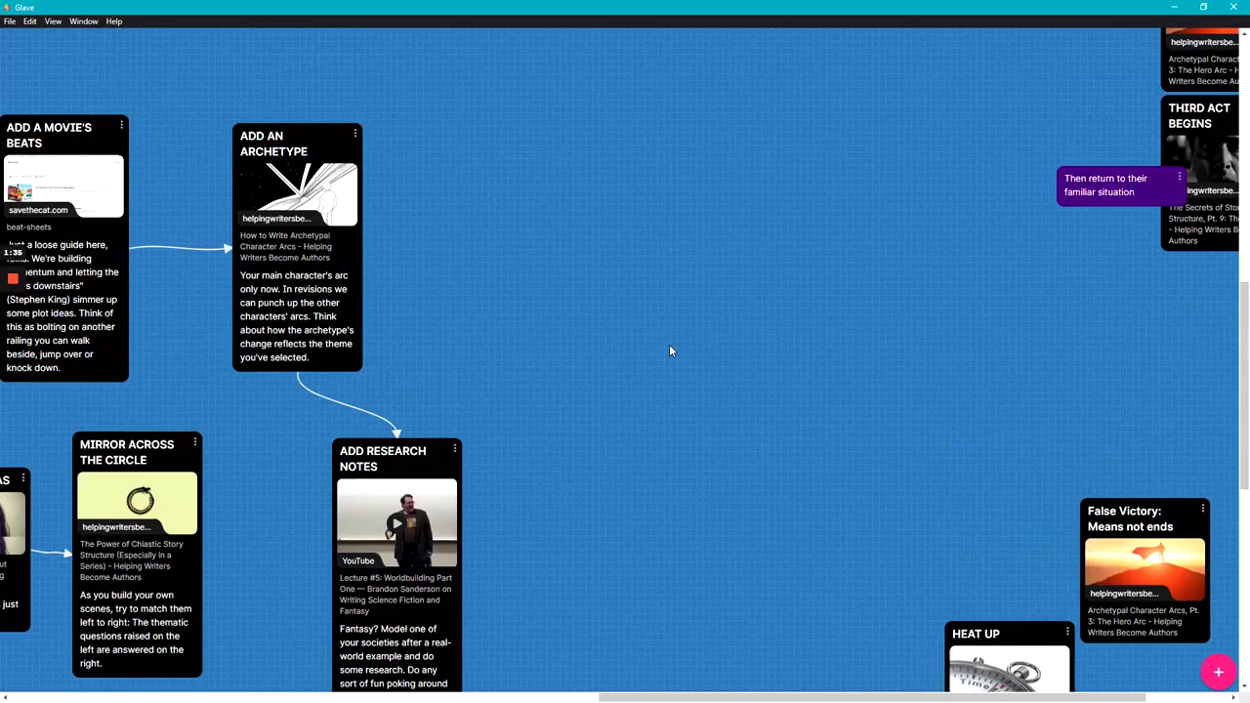
scroll(781, 342, up, 5)
scroll(893, 334, right, 6)
scroll(683, 390, up, 3)
scroll(630, 449, down, 4)
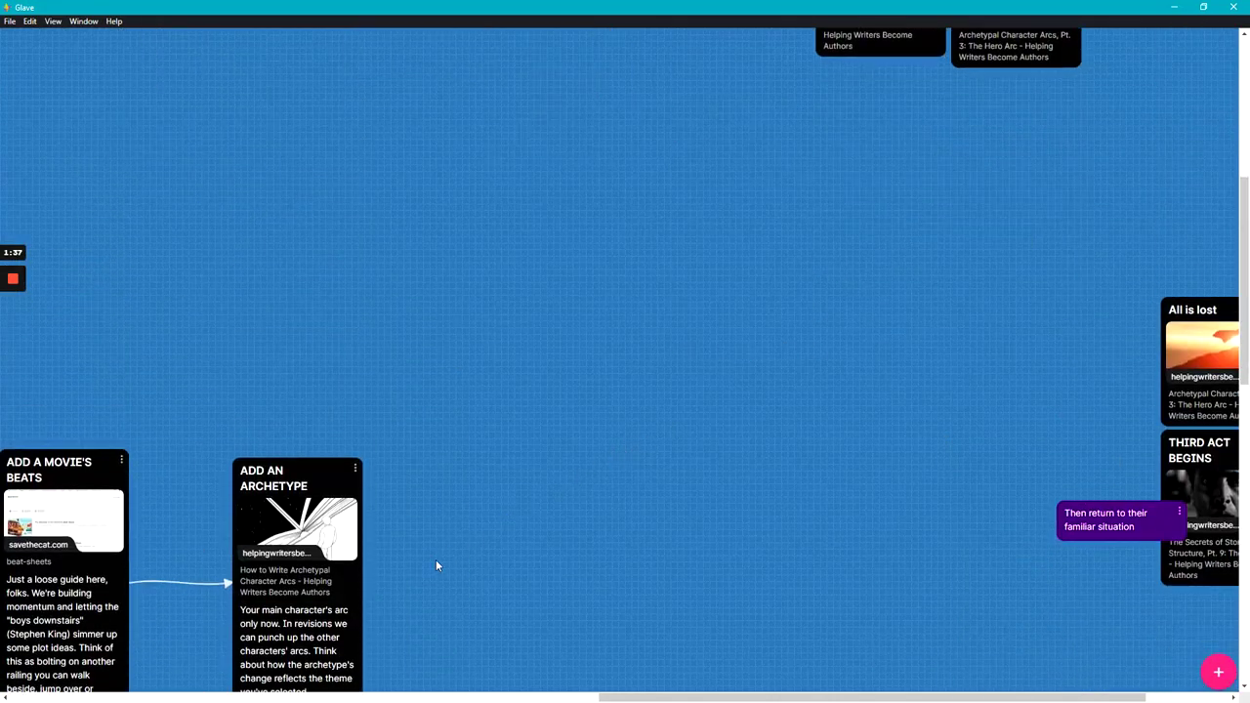
scroll(457, 319, up, 3)
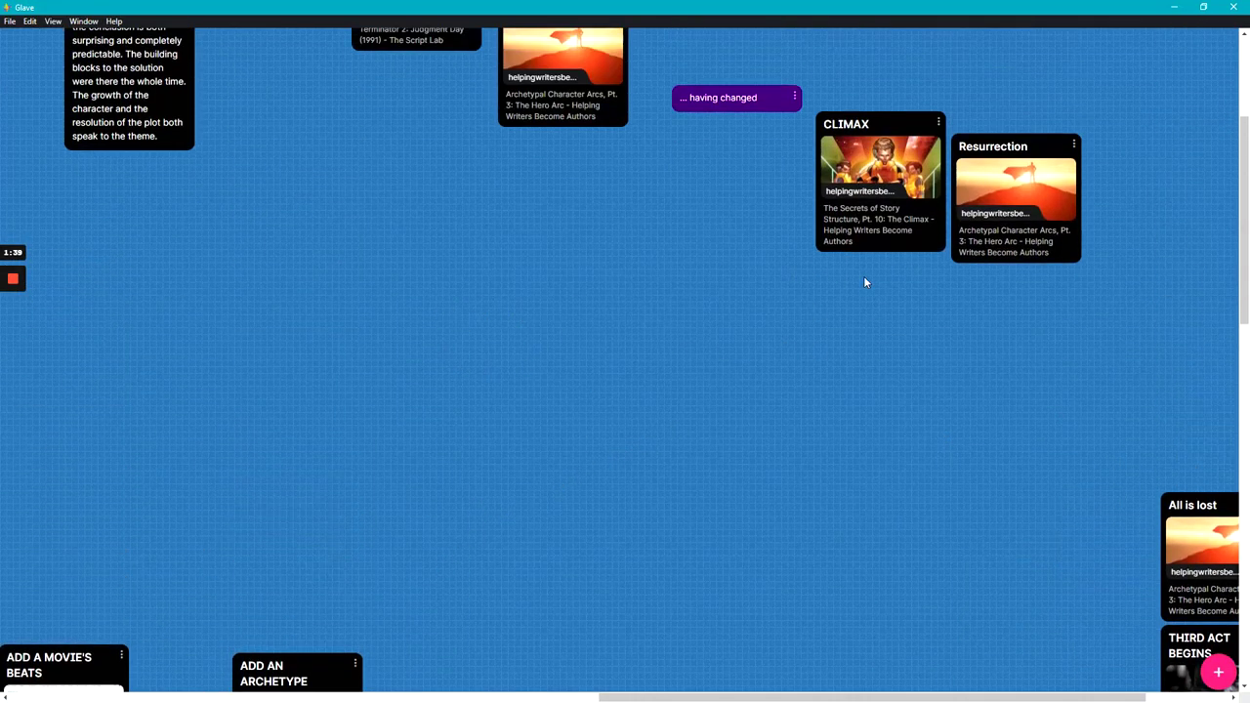
scroll(366, 100, down, 3)
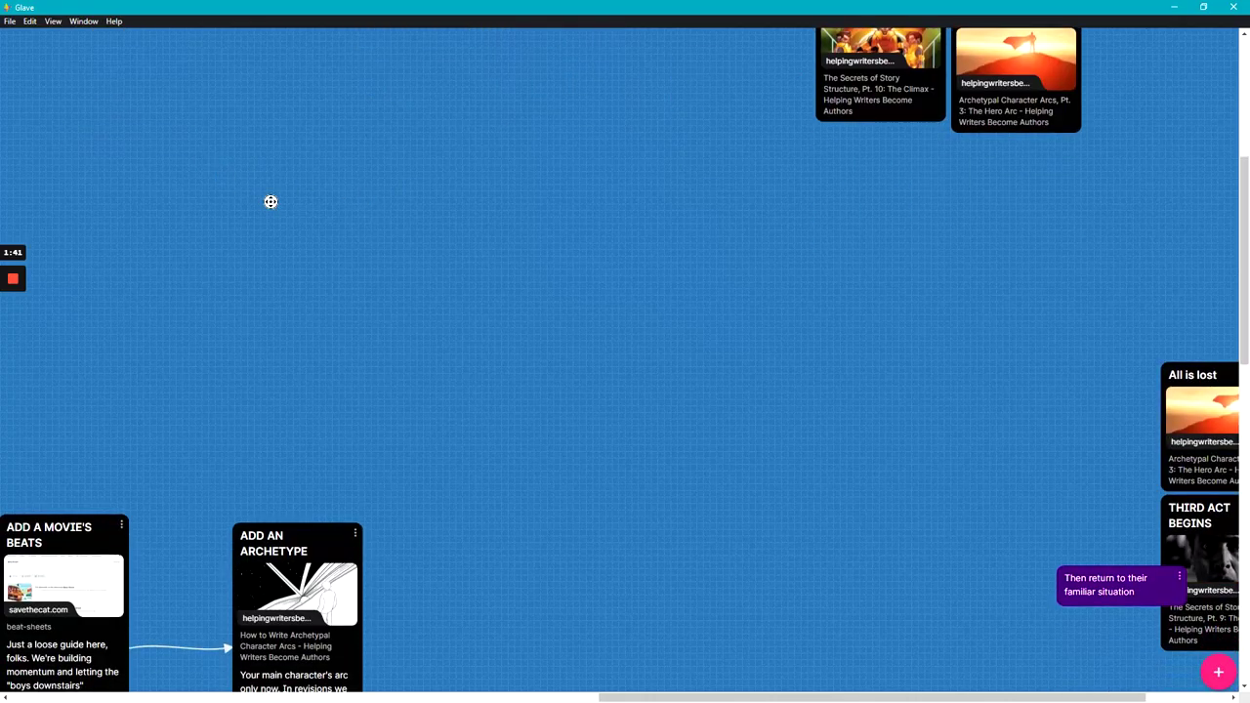
scroll(264, 195, left, 5)
scroll(209, 222, left, 4)
scroll(209, 223, down, 3)
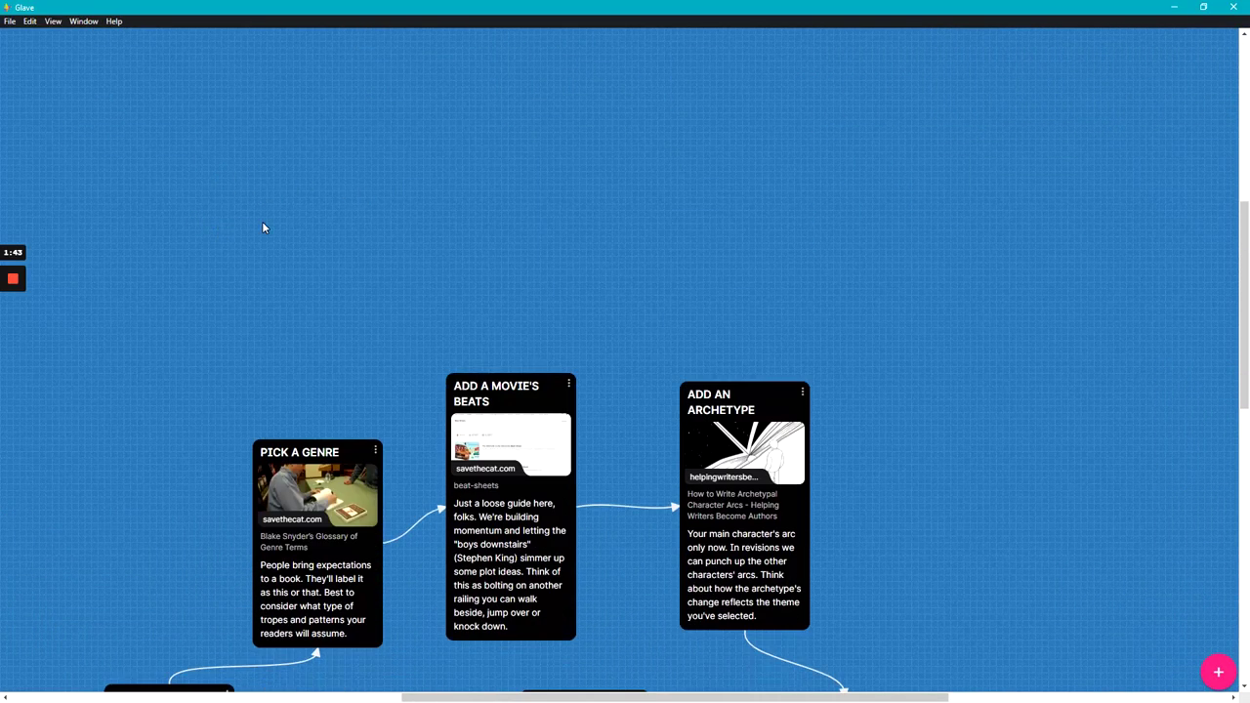
scroll(501, 244, down, 3)
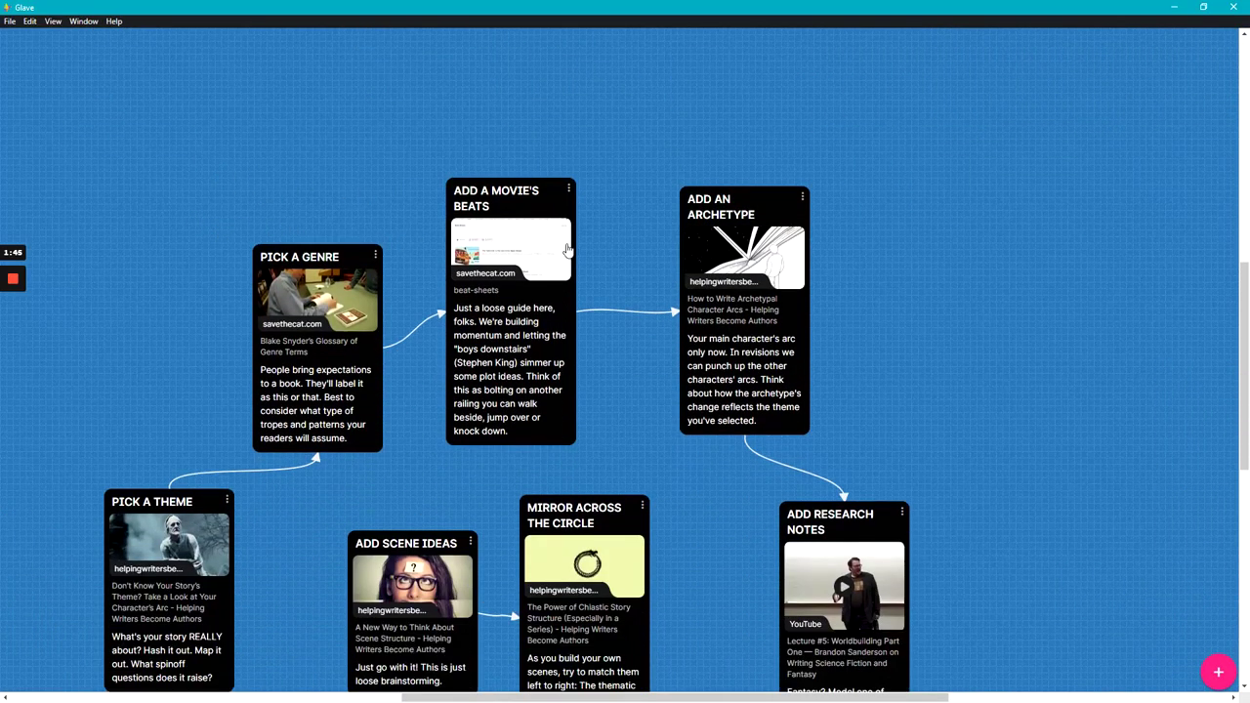
scroll(410, 146, left, 3)
scroll(334, 113, left, 5)
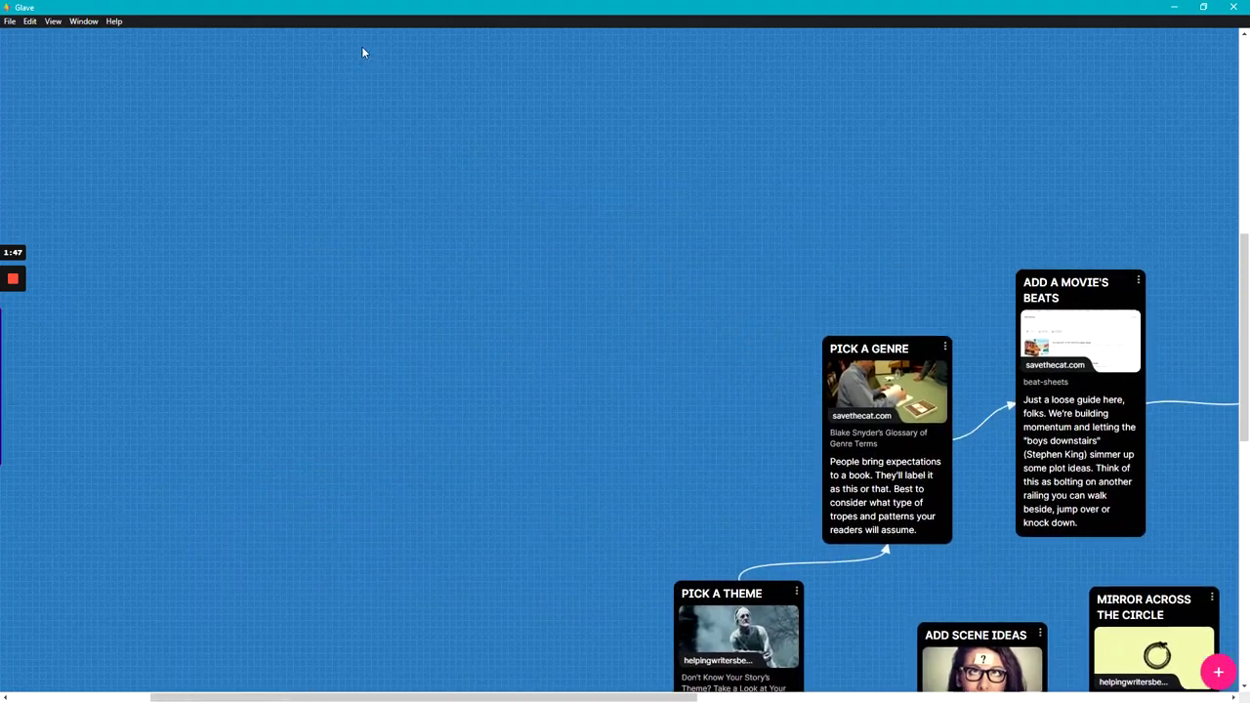
scroll(361, 127, up, 2)
scroll(567, 209, up, 2)
scroll(567, 209, up, 3)
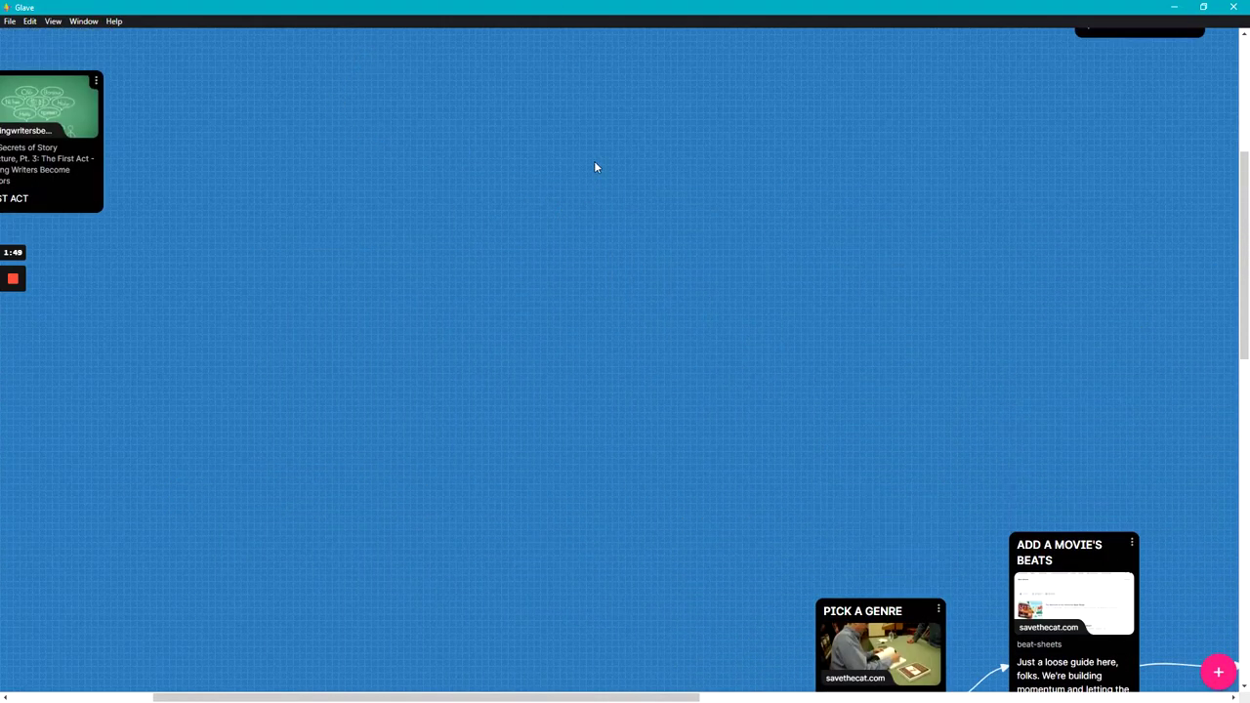
scroll(671, 245, up, 2)
scroll(674, 245, up, 5)
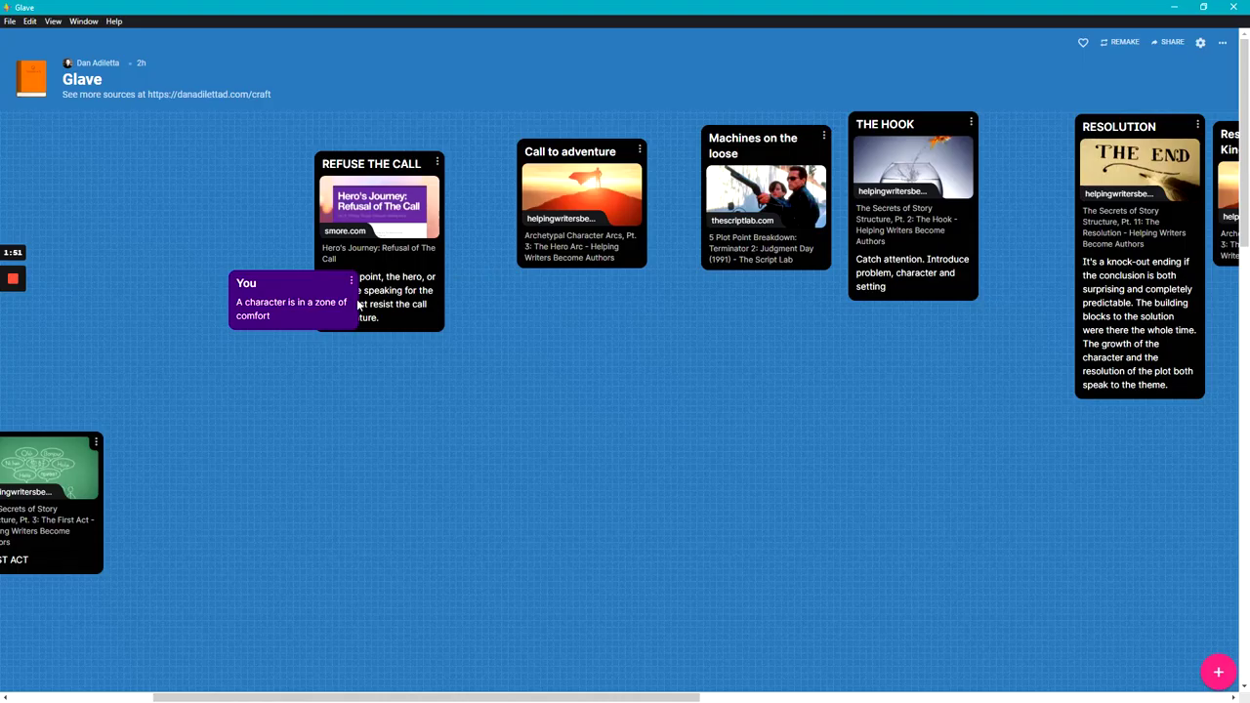
scroll(87, 412, down, 3)
scroll(486, 141, up, 3)
scroll(505, 303, down, 3)
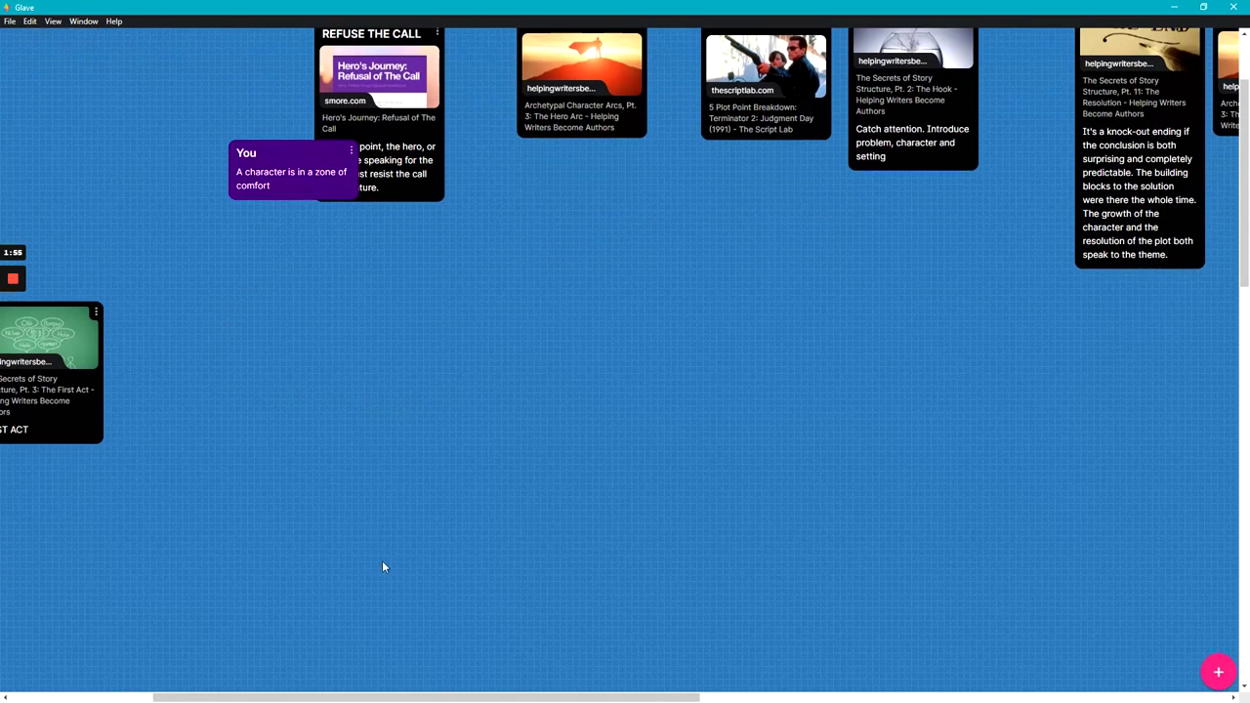
drag(366, 698, 224, 695)
scroll(251, 484, down, 3)
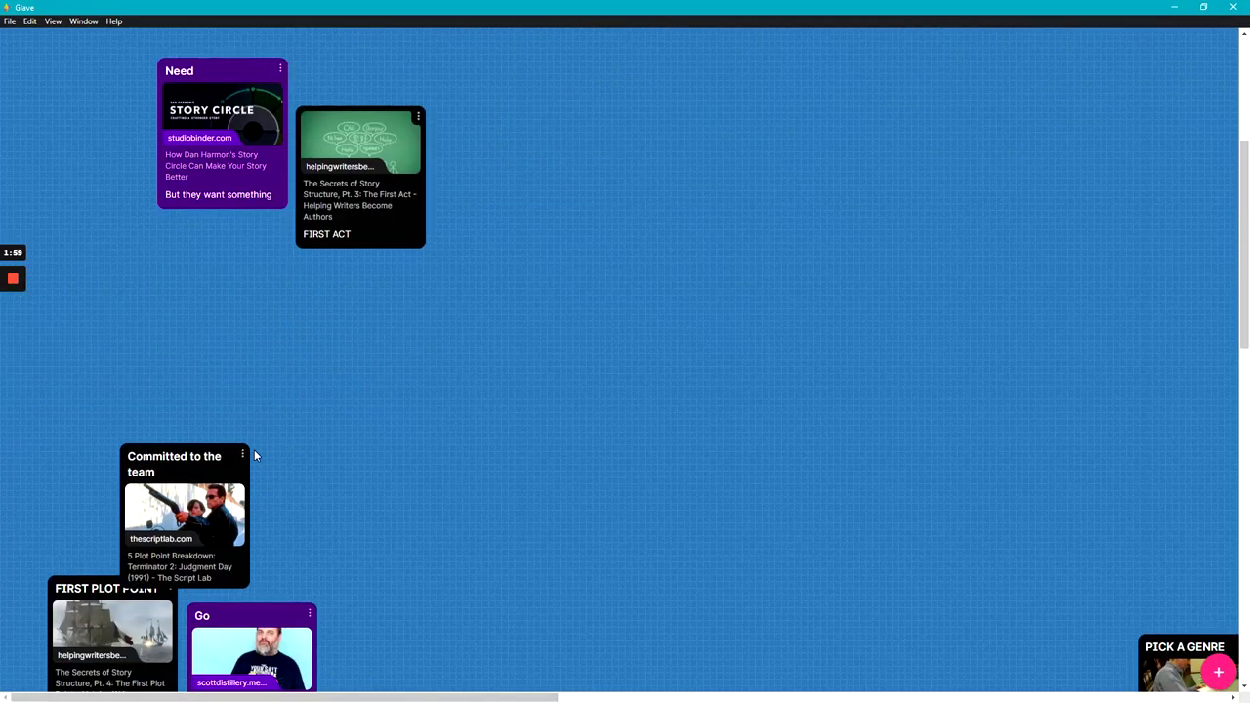
scroll(492, 199, up, 3)
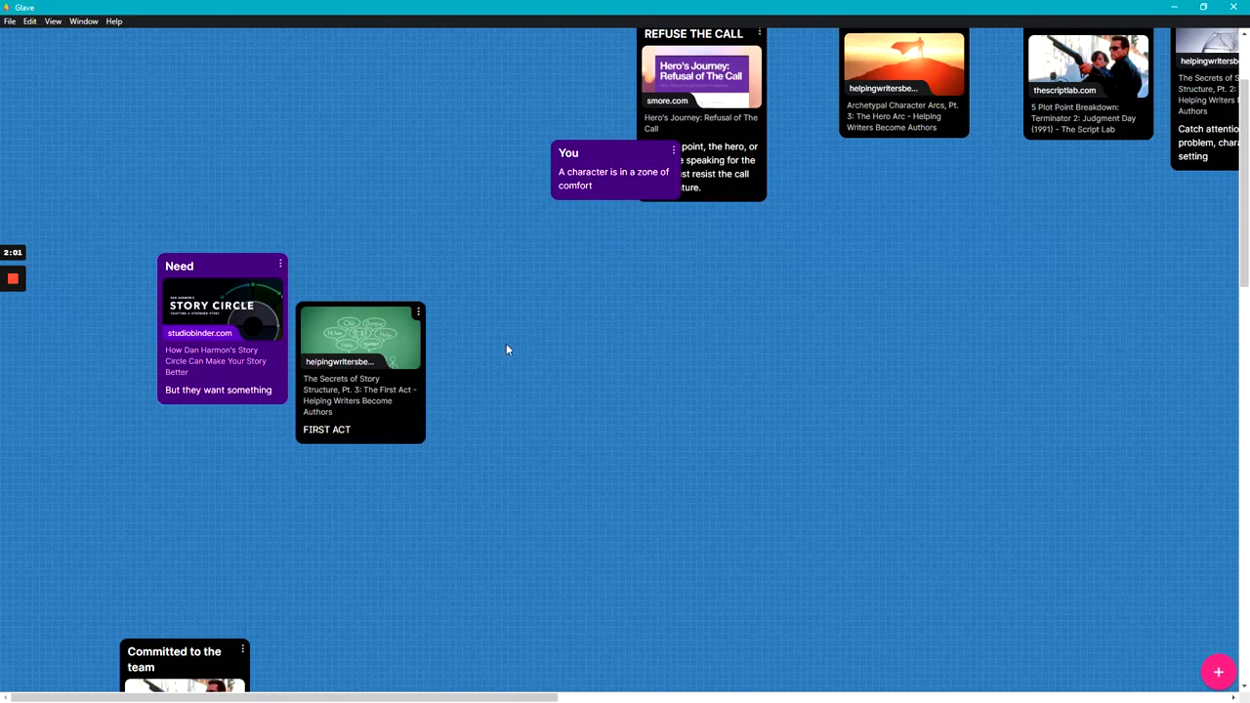
scroll(515, 416, down, 3)
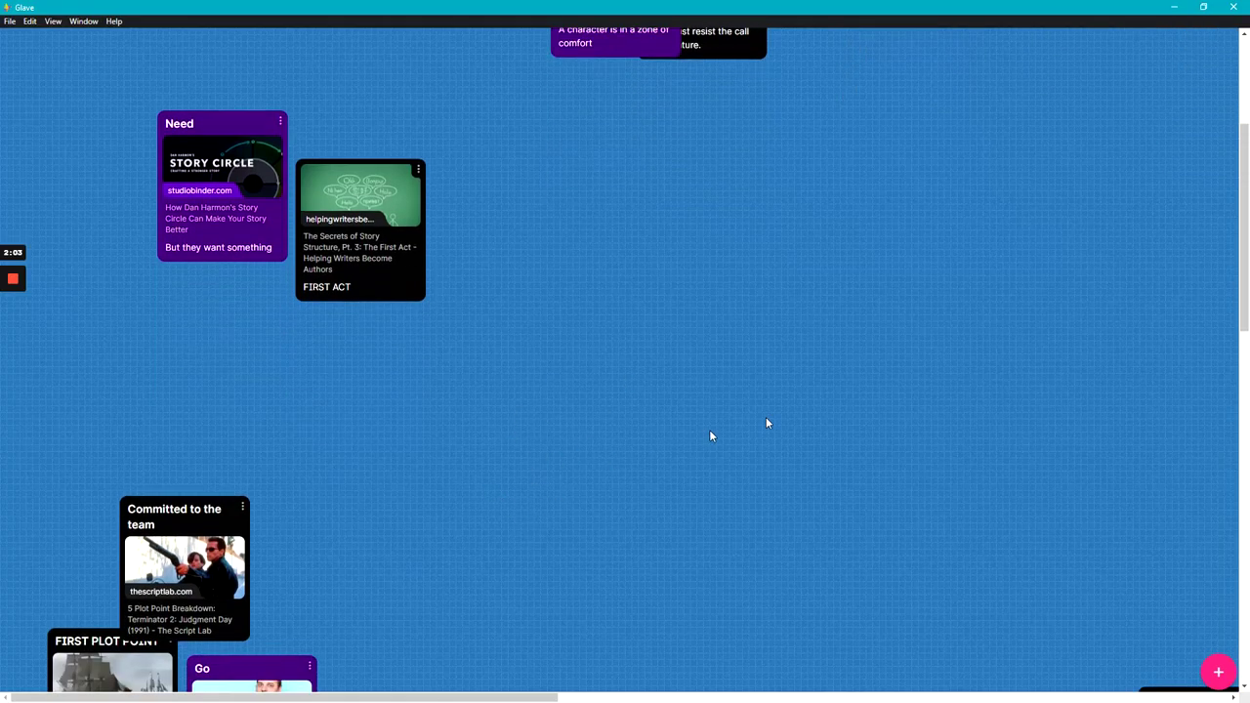
scroll(684, 410, down, 5)
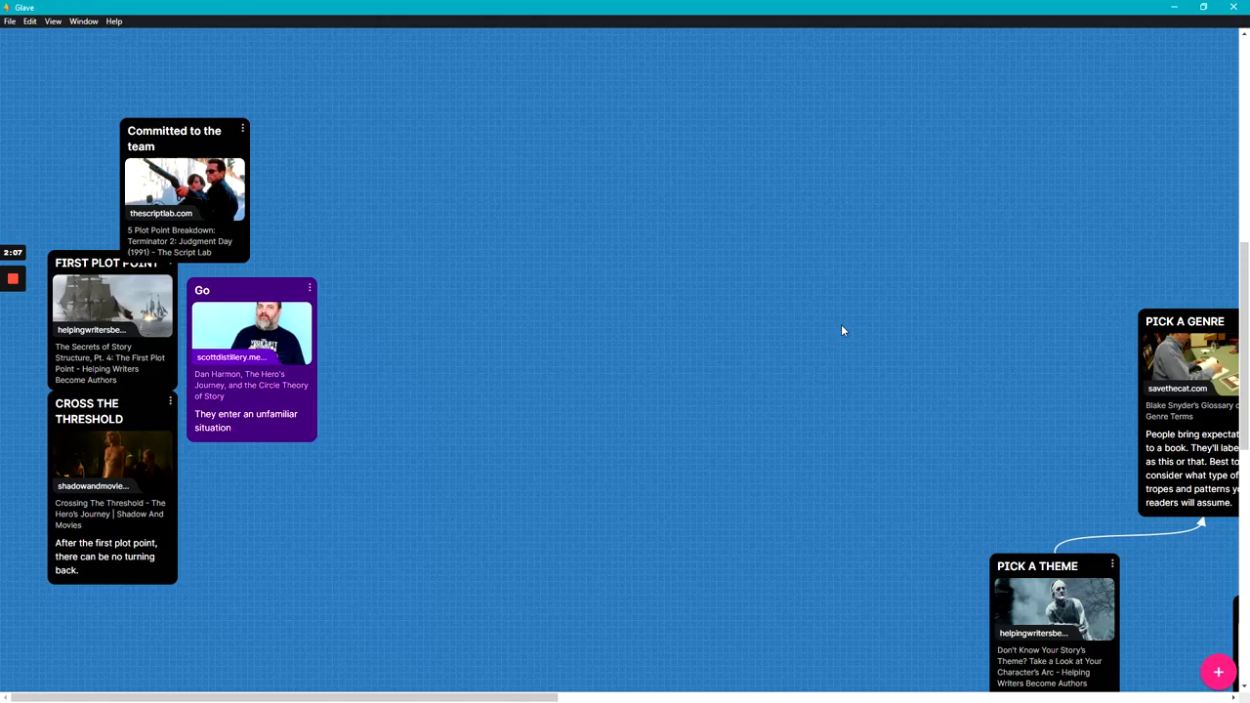
scroll(895, 291, up, 5)
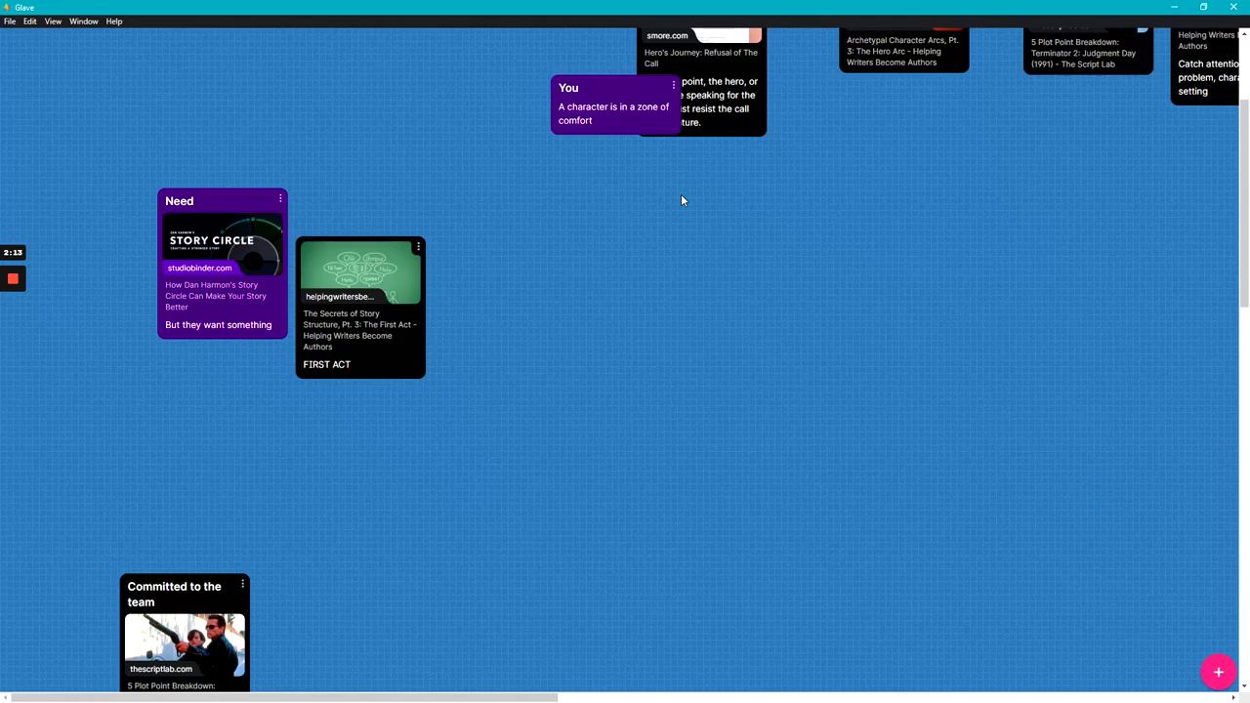
scroll(320, 401, down, 3)
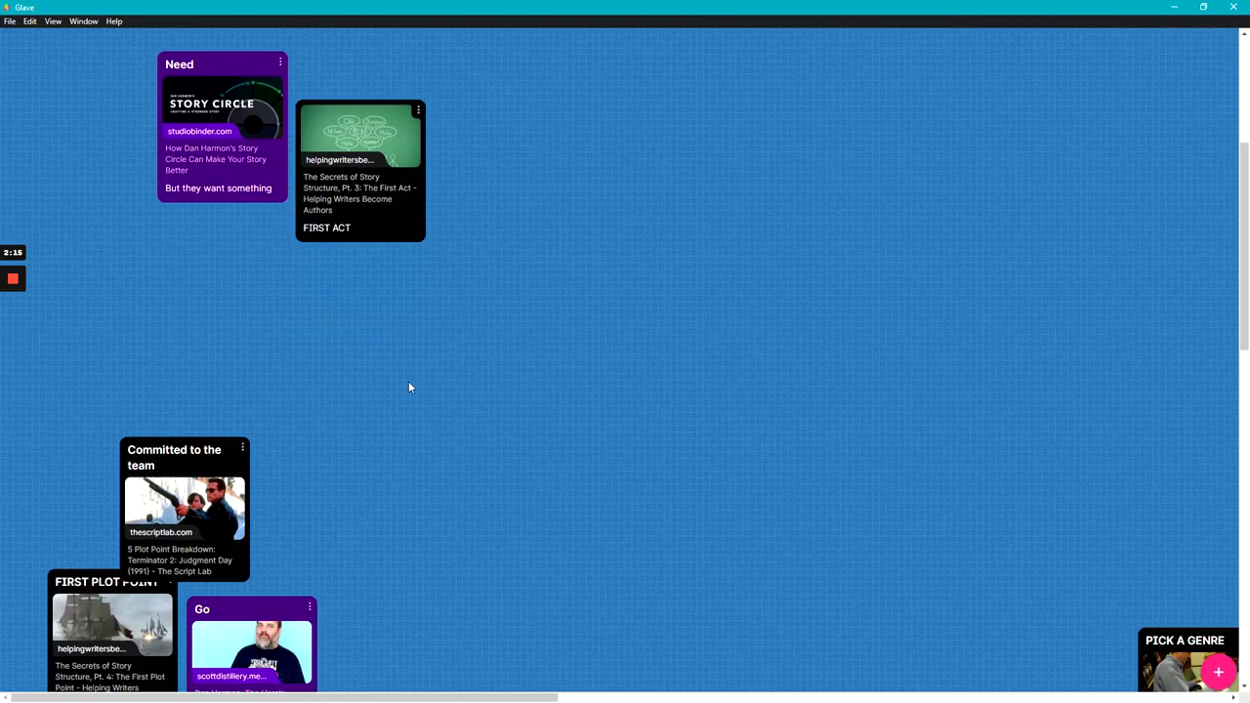
scroll(408, 380, down, 2)
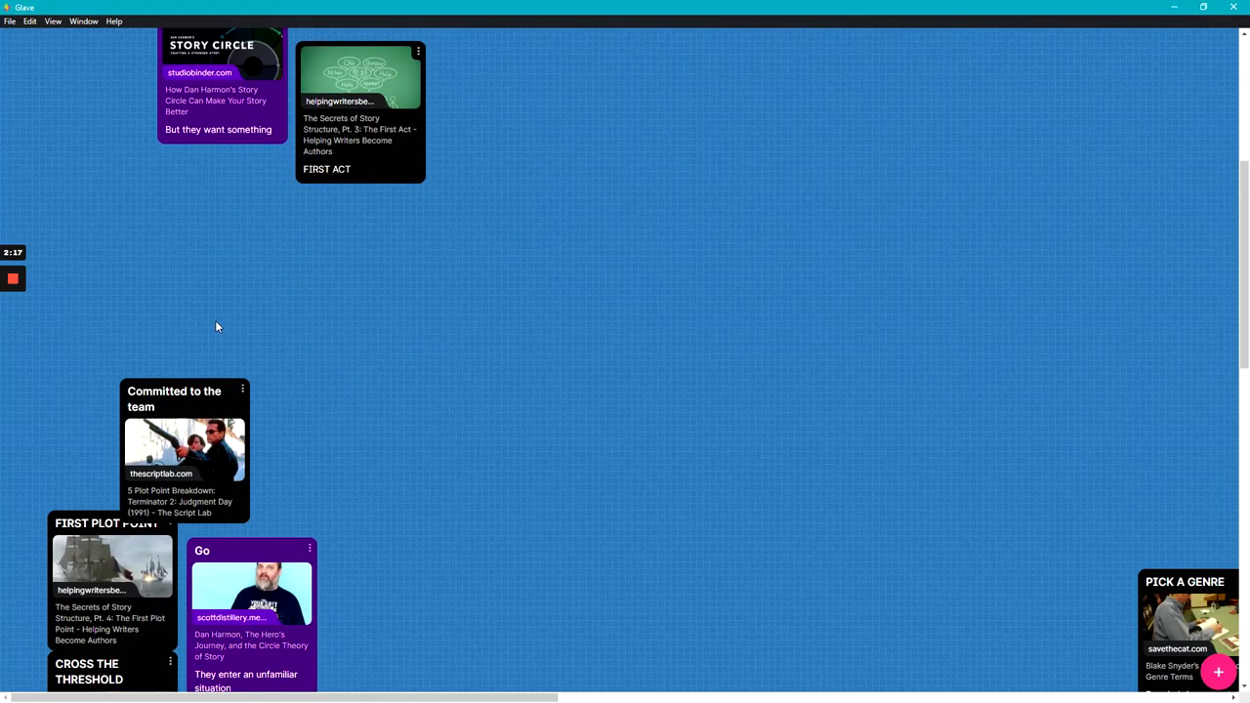